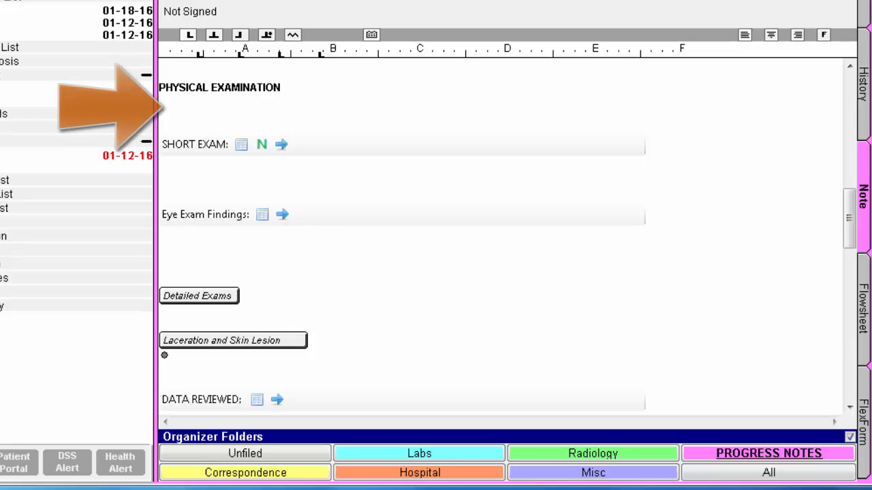
Enter the free text "This is my exam..." directly beneath the PHYSICAL EXAMINATION heading in the note
click(215, 107)
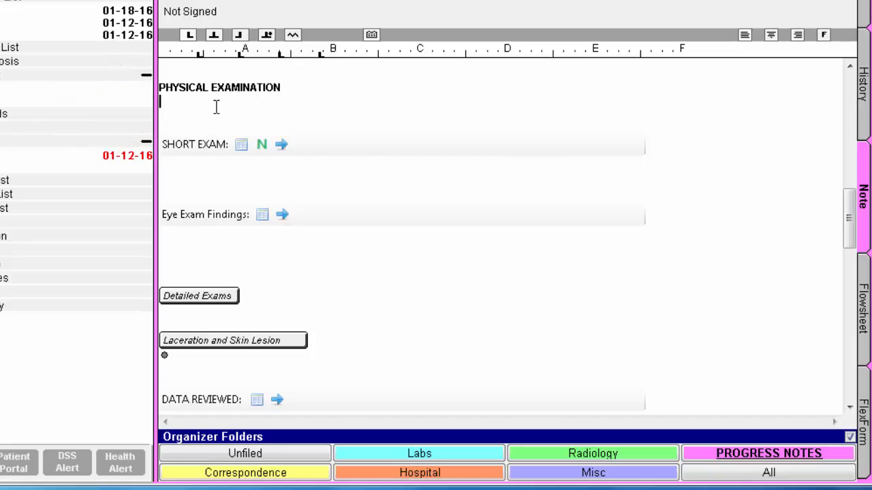
text(This is my exam...)
Fill the Short Exam with all normal findings, and remove the normal Chest/Breast finding in its checklist
click(262, 145)
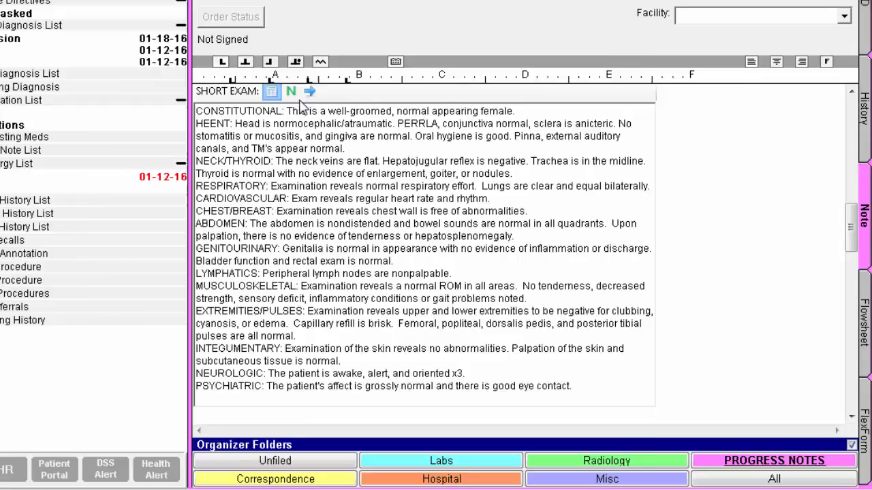
click(242, 67)
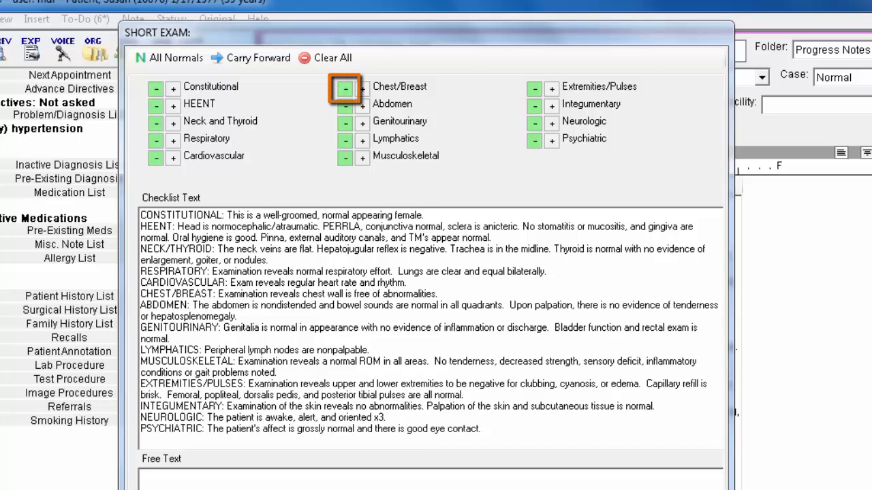
click(347, 93)
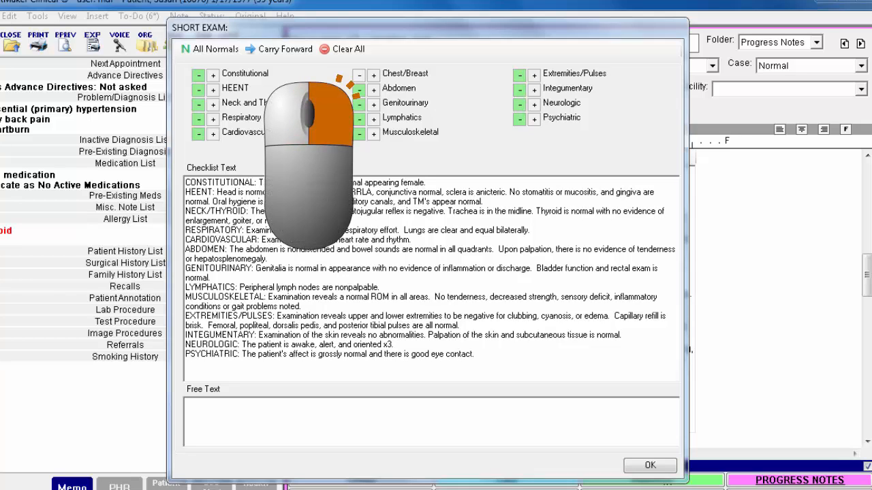
Edit the HEENT checklist item's wording to delete the sentence "Oral hygiene is good."
right_click(241, 88)
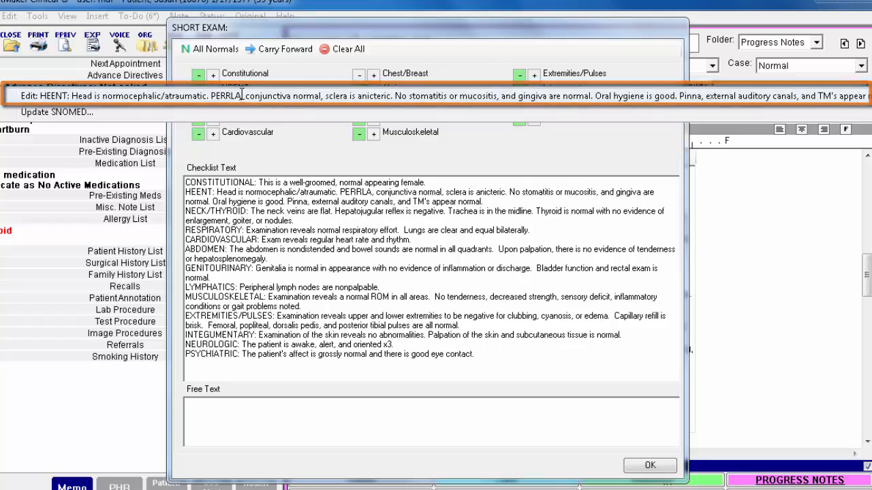
click(240, 95)
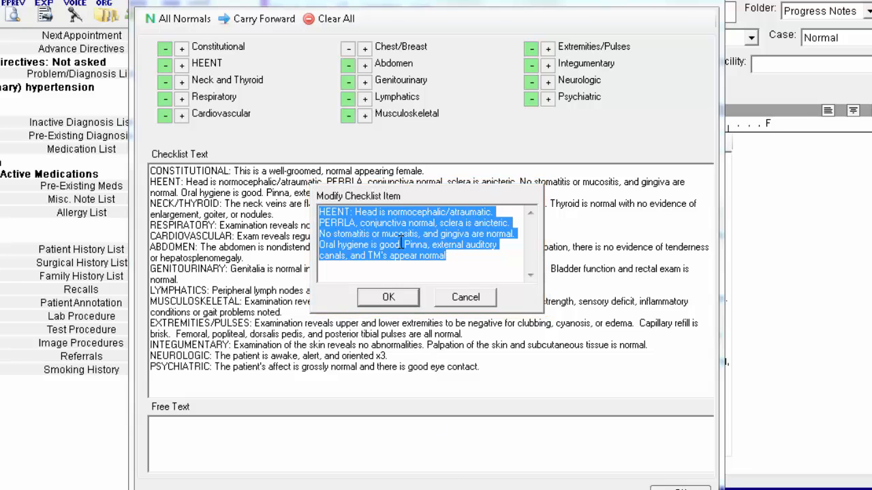
drag(401, 242, 308, 242)
key(Delete)
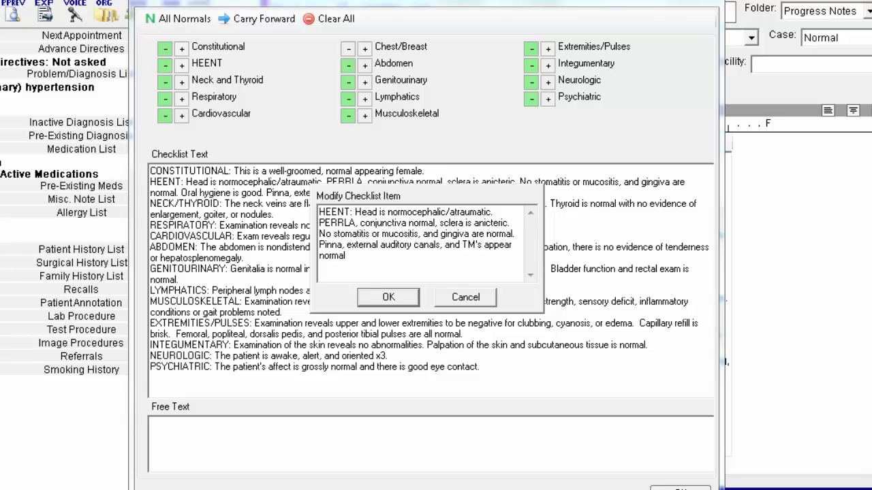
click(388, 300)
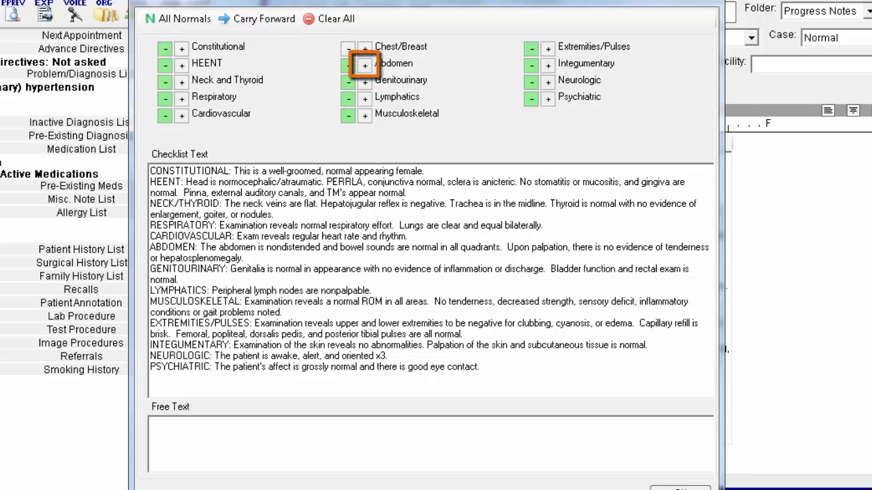
Record the abnormal Abdomen findings hernia and hyperactive bowel sounds, and accept the Short Exam checklist into the note
click(364, 65)
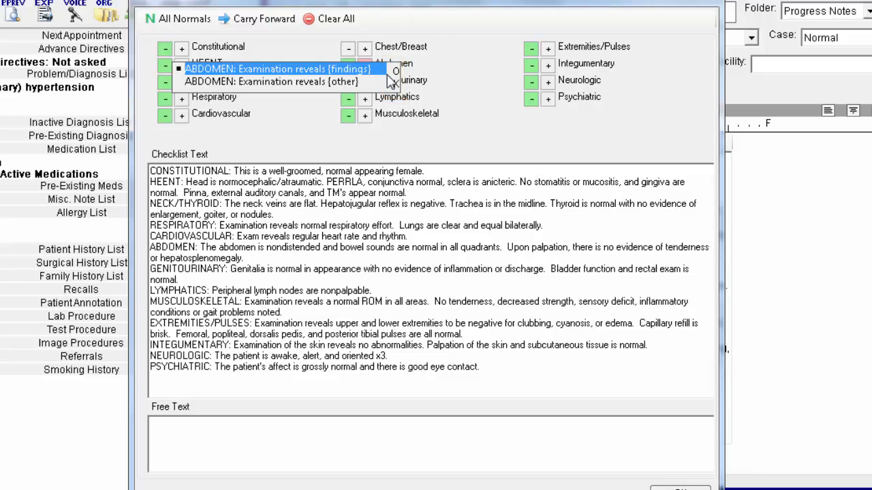
click(395, 74)
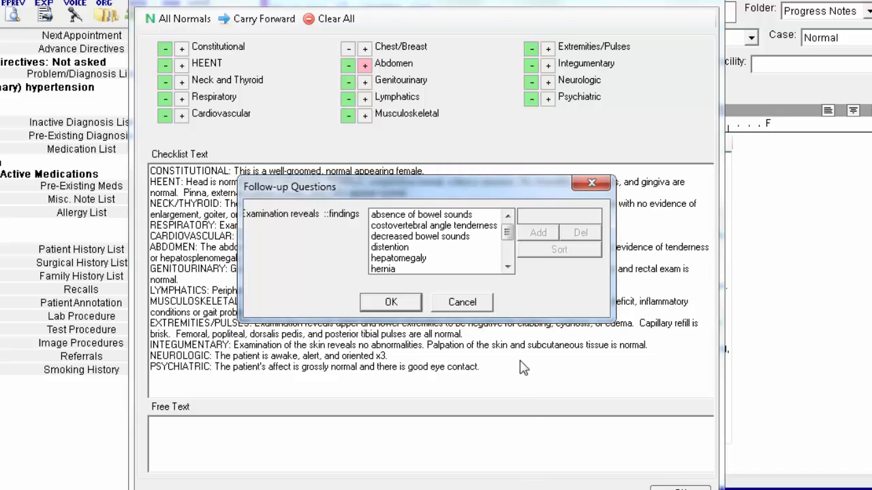
click(507, 267)
click(507, 267)
click(431, 248)
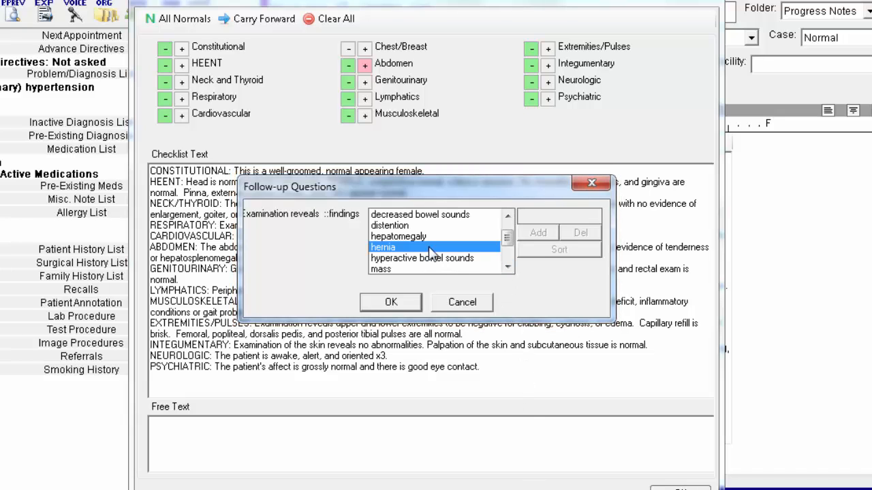
click(409, 261)
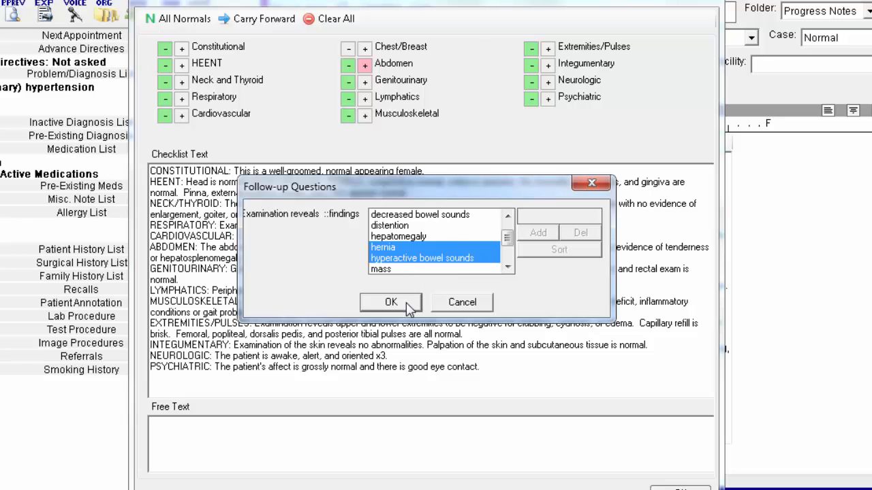
click(406, 302)
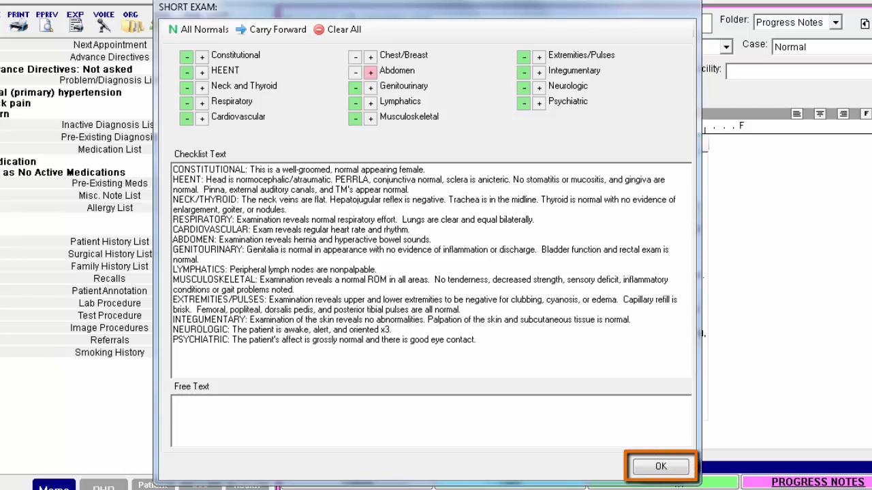
click(671, 465)
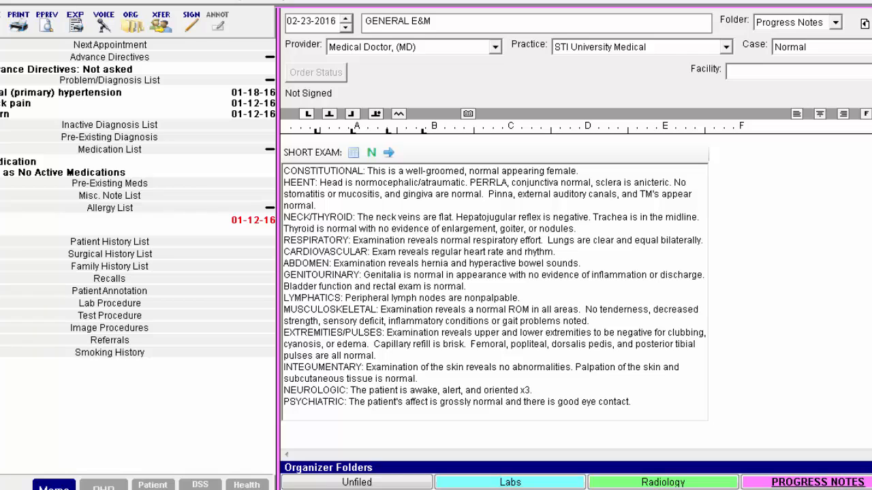
Add the linked Abdomen exam to the note from the Detailed Exams choices
scroll(495, 278, down, 6)
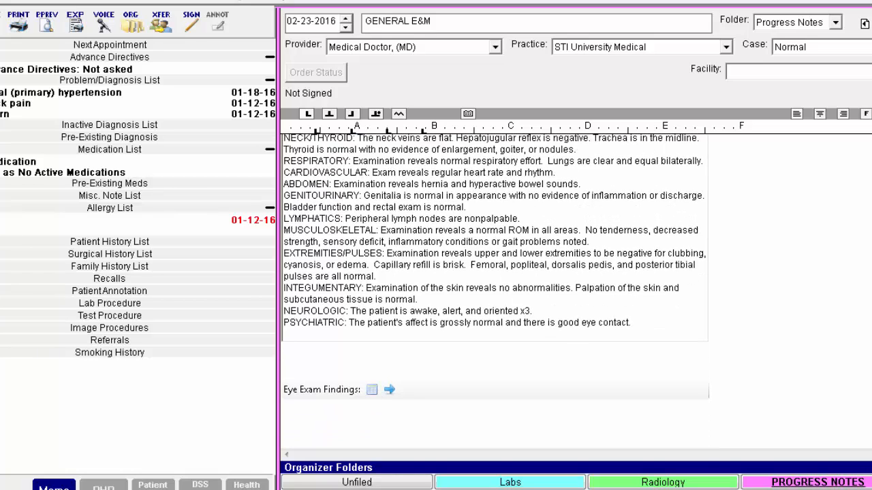
scroll(495, 277, down, 1)
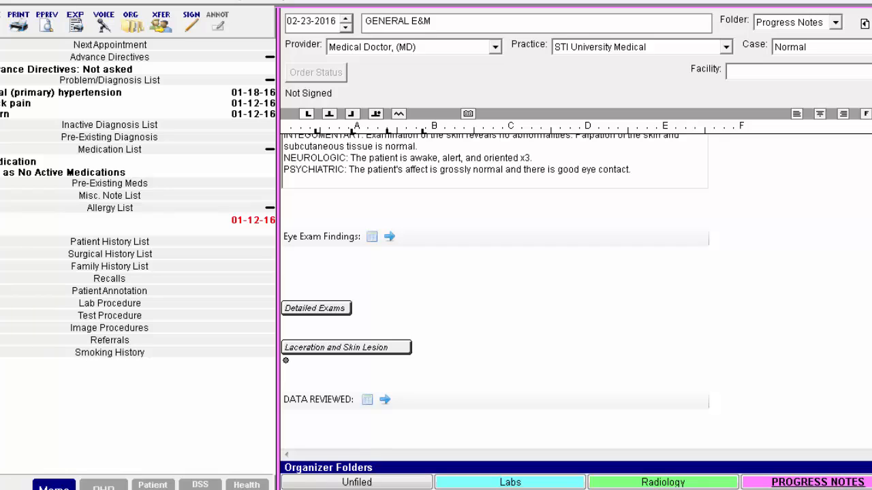
click(343, 308)
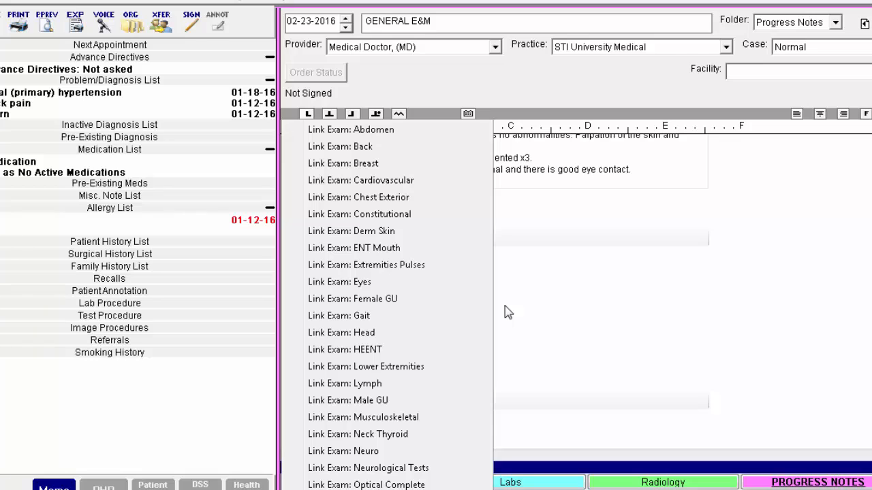
click(458, 130)
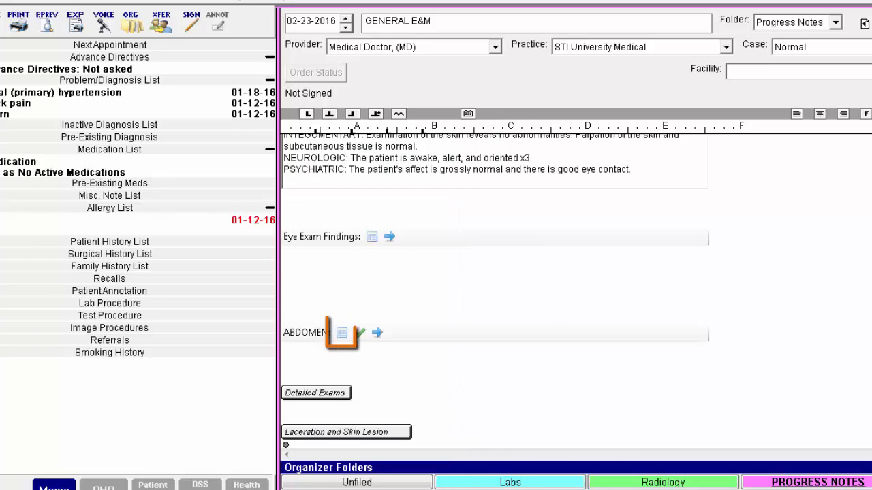
In the detailed Abdomen checklist, mark Appearance and Abdominal mass present as normal
click(341, 333)
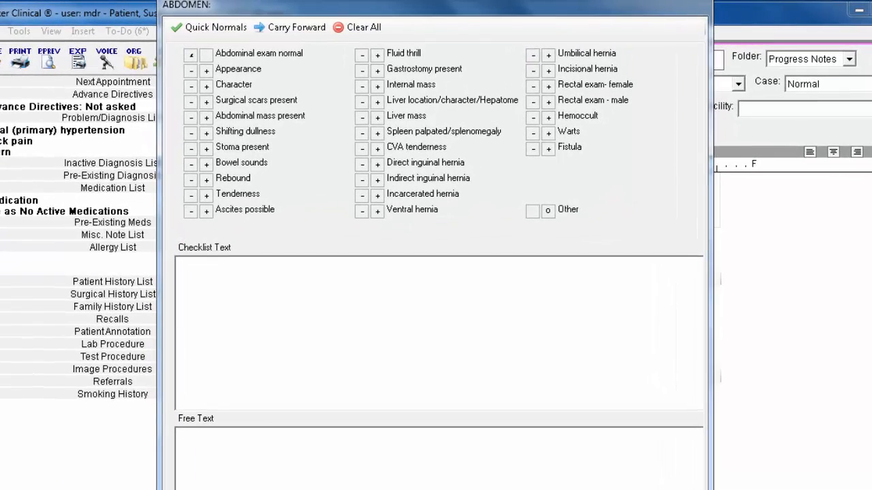
click(192, 71)
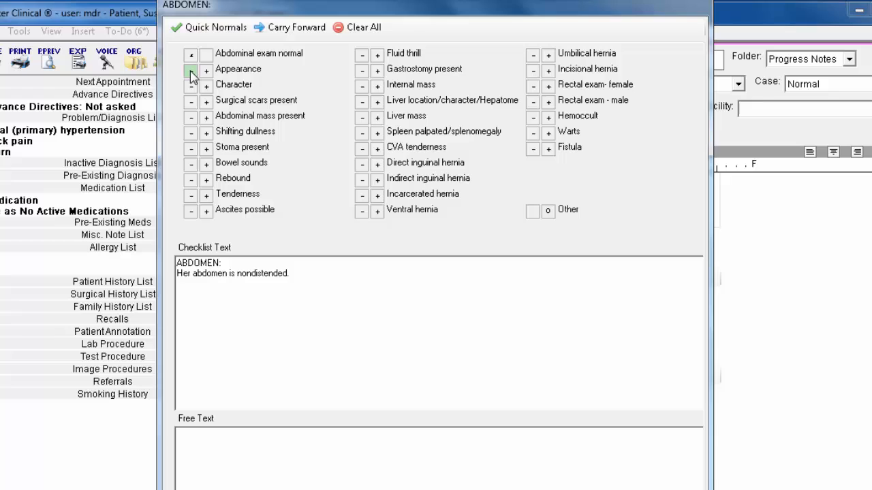
click(192, 118)
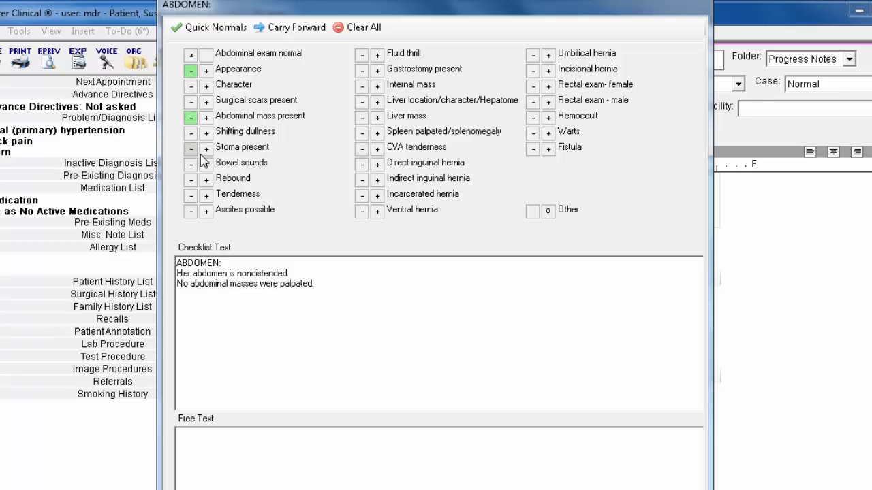
Record abdominal tenderness as positive with severity mild, quadrant diffusely, no guarding, and pain radiating to back
click(206, 195)
click(388, 168)
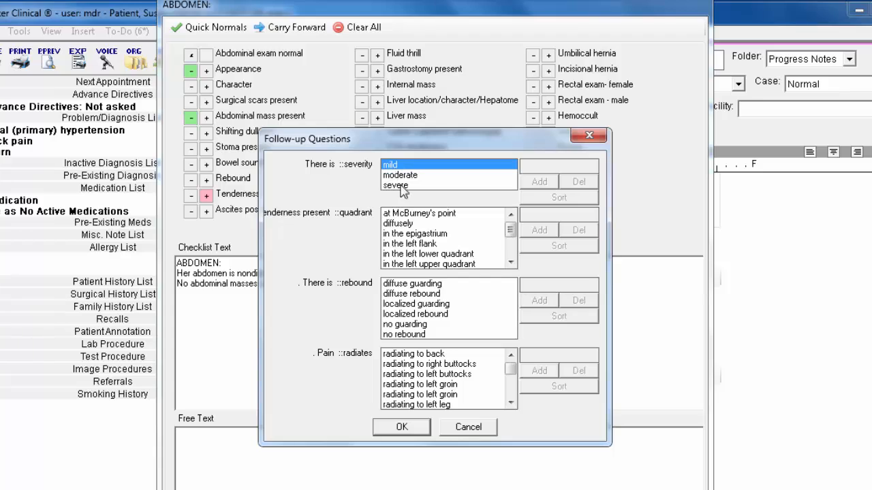
click(410, 225)
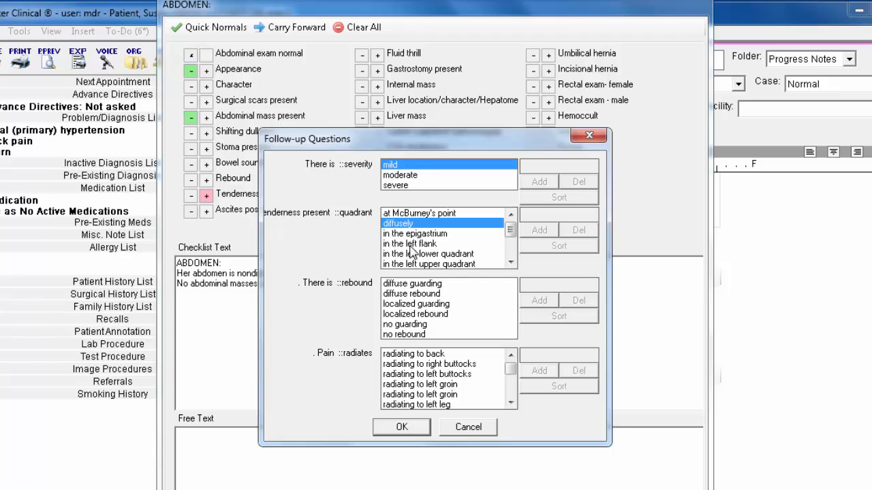
click(415, 324)
click(414, 355)
click(401, 427)
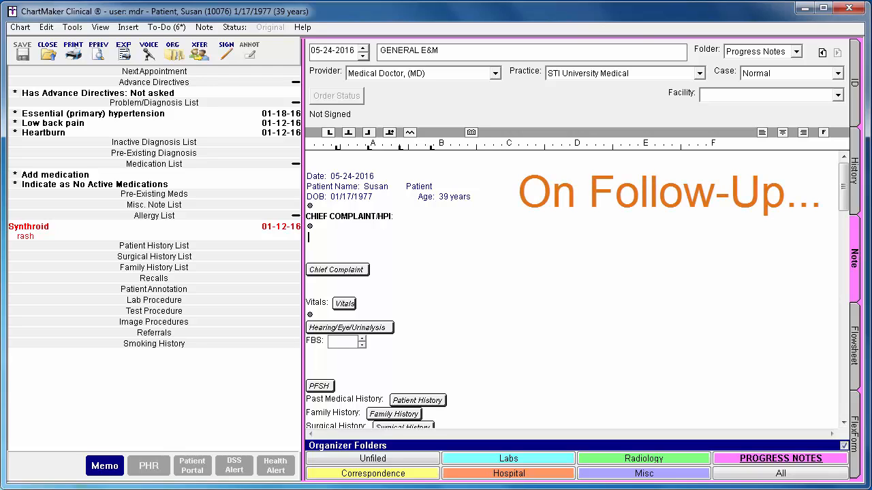
Carry the Short Exam findings forward from the 2/23/2016 GENERAL E&M note into the 05-24-2016 note
drag(846, 198, 846, 286)
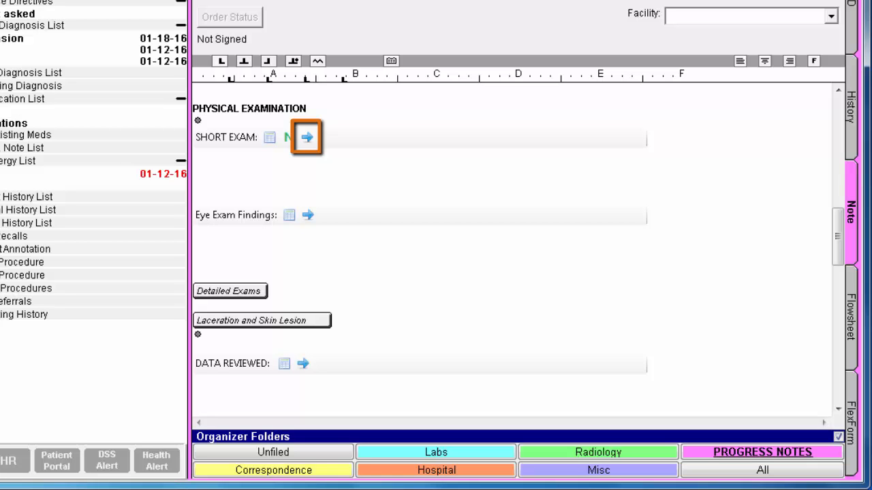
click(308, 138)
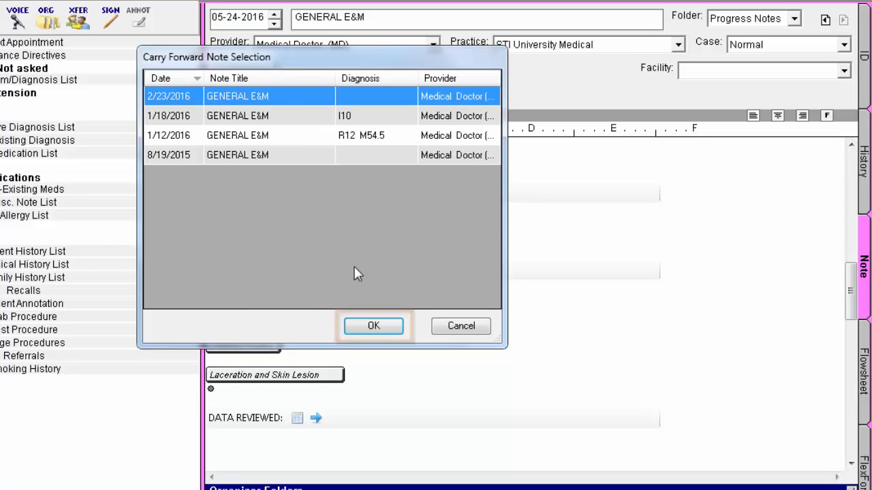
click(373, 326)
Open the checklist of the carried-forward Short Exam for editing
click(852, 465)
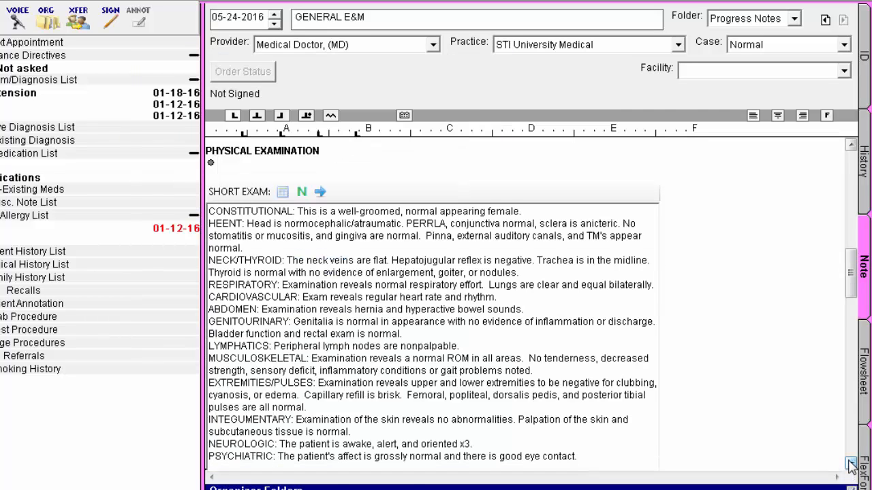
click(851, 465)
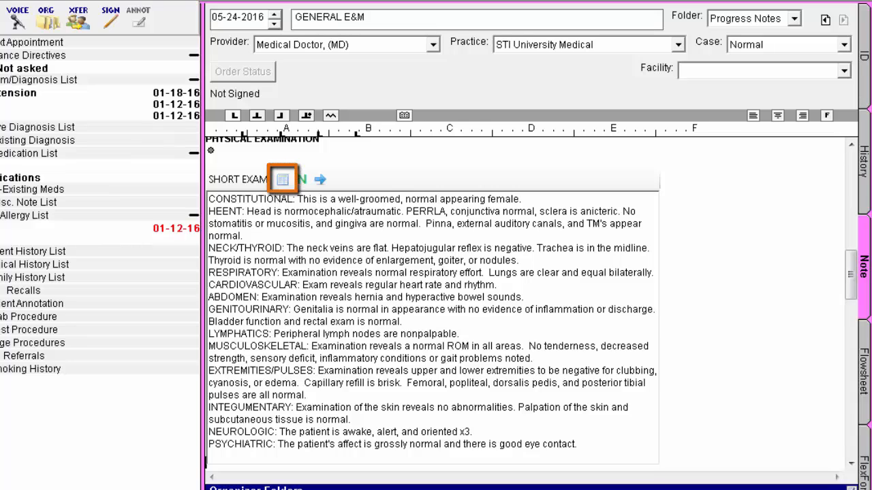
click(280, 179)
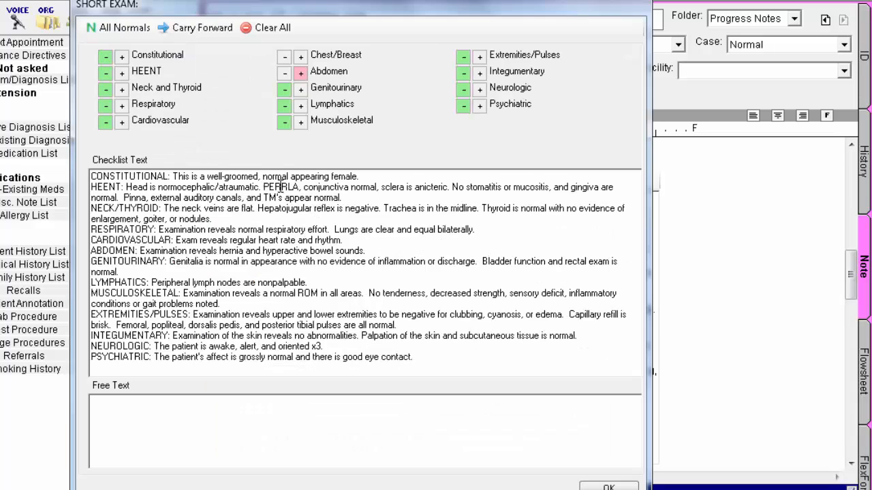